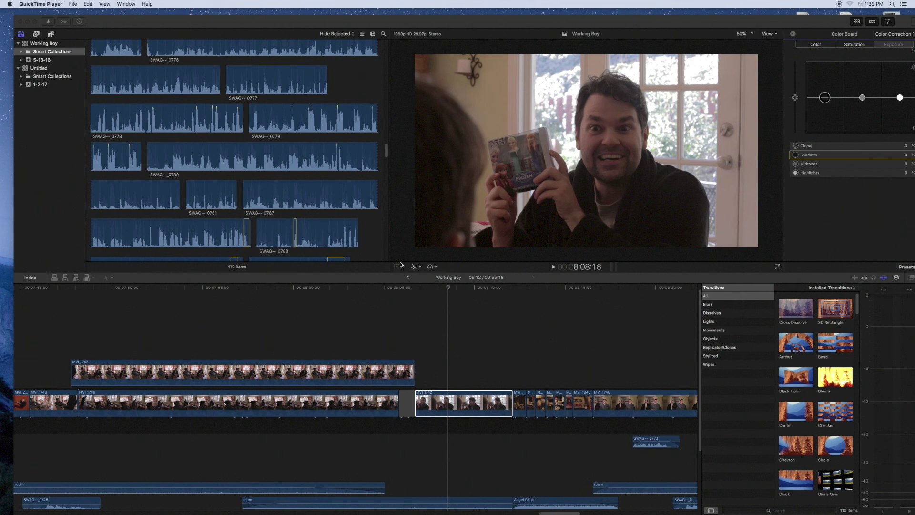
# Step: Switch from QuickTime Player to the Working Boy project in Final Cut Pro
pyautogui.click(406, 28)
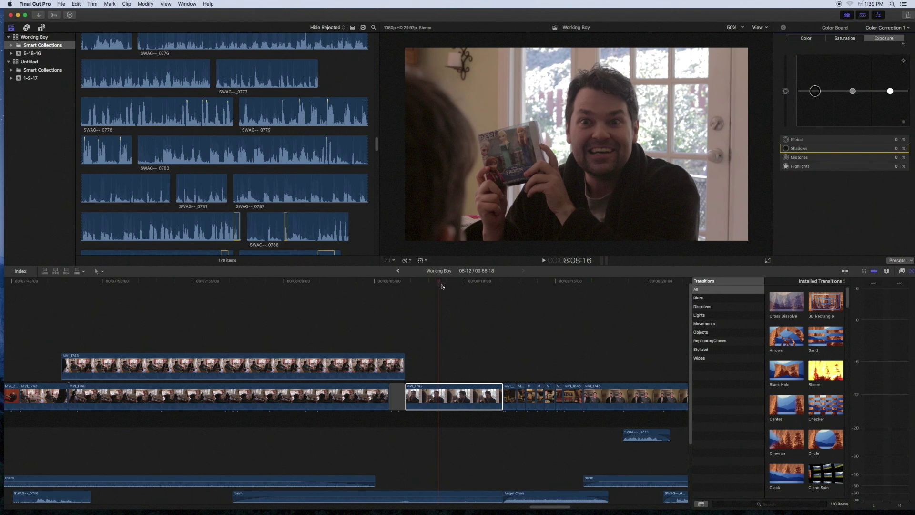
# Step: Preview the man's clip, then lower Shadows and raise Midtones exposure on the Color Board
pyautogui.click(431, 283)
pyautogui.moveTo(431, 283)
pyautogui.mouseDown()
pyautogui.moveTo(457, 284)
pyautogui.moveTo(440, 285)
pyautogui.mouseUp()
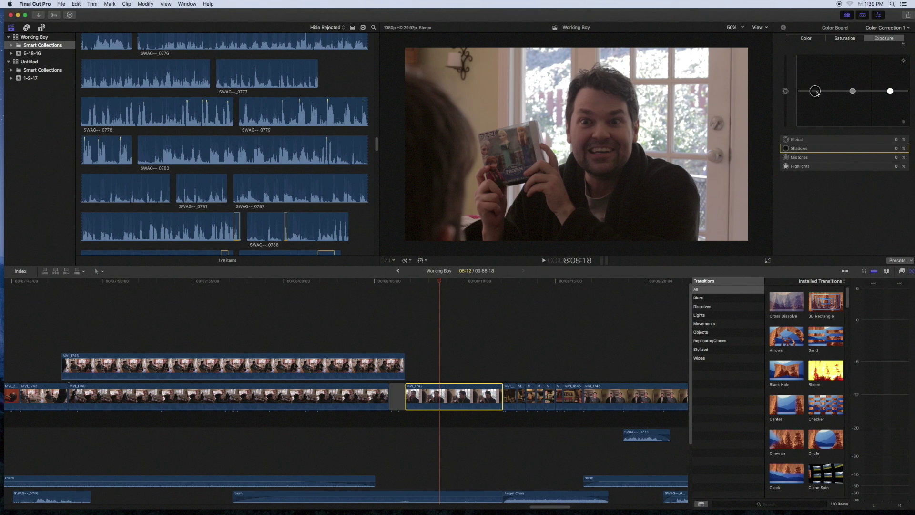
pyautogui.moveTo(815, 92); pyautogui.dragTo(815, 94)
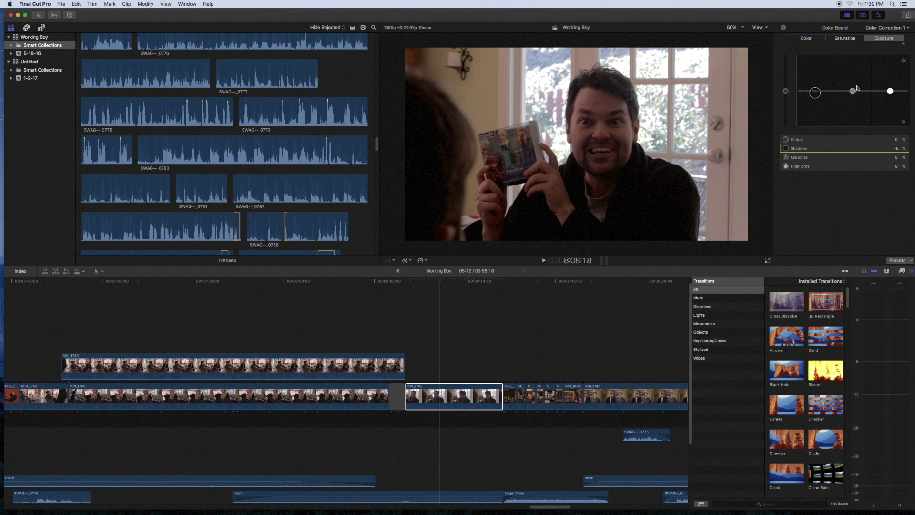
pyautogui.moveTo(853, 93); pyautogui.dragTo(890, 86)
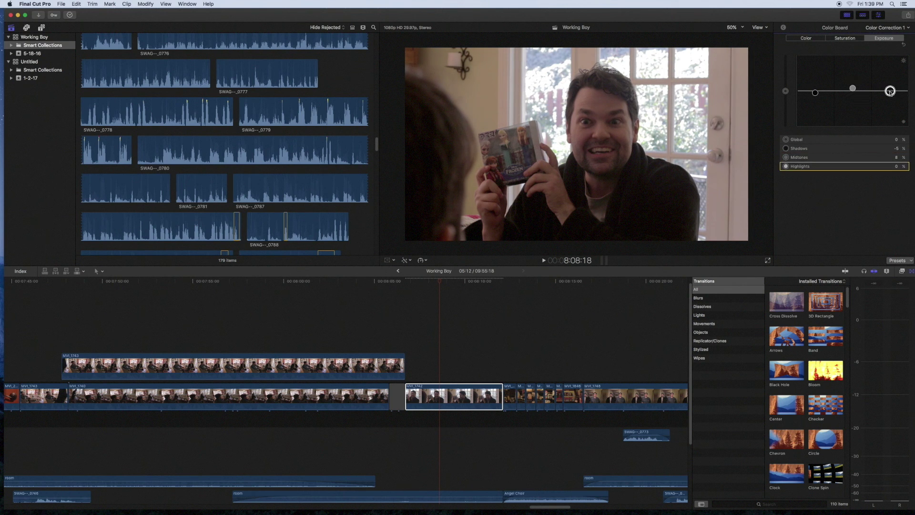
pyautogui.click(816, 93)
pyautogui.moveTo(815, 93); pyautogui.dragTo(816, 95)
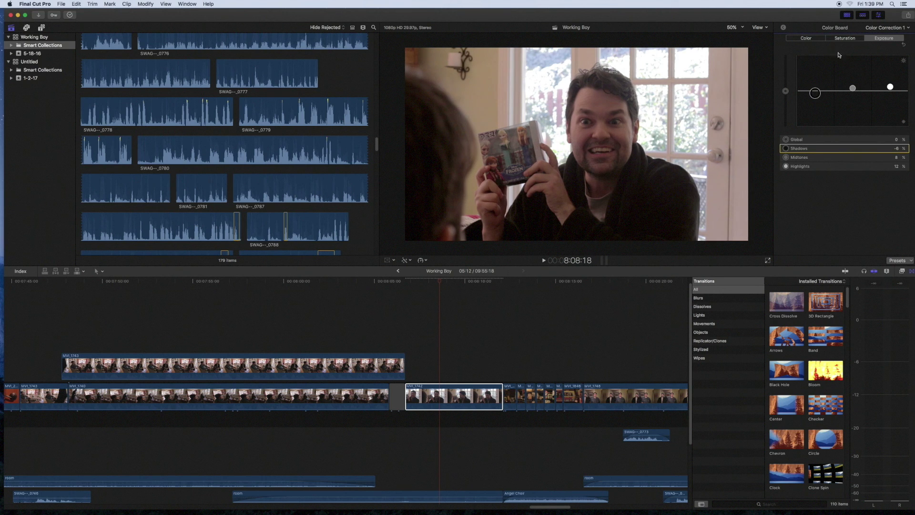
# Step: Raise the man's clip Midtones saturation to 23% on the Color Board
pyautogui.click(844, 38)
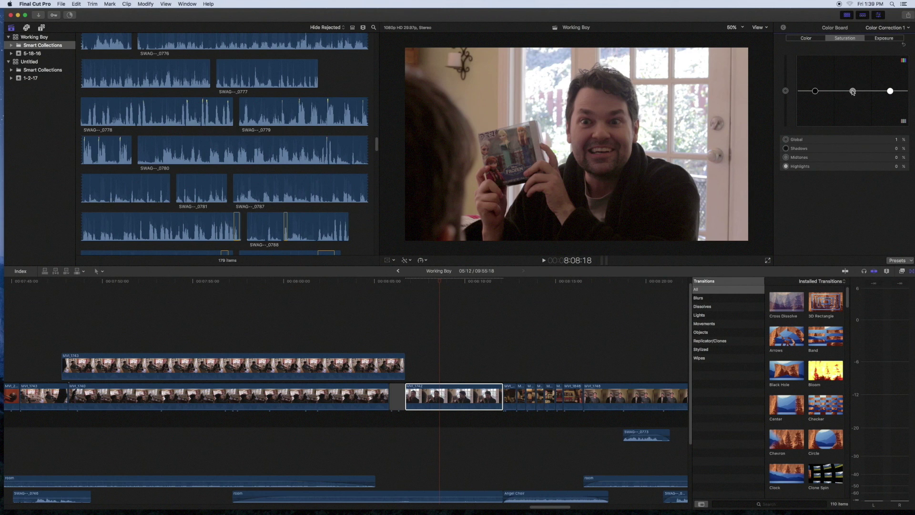
pyautogui.moveTo(852, 92); pyautogui.dragTo(852, 83)
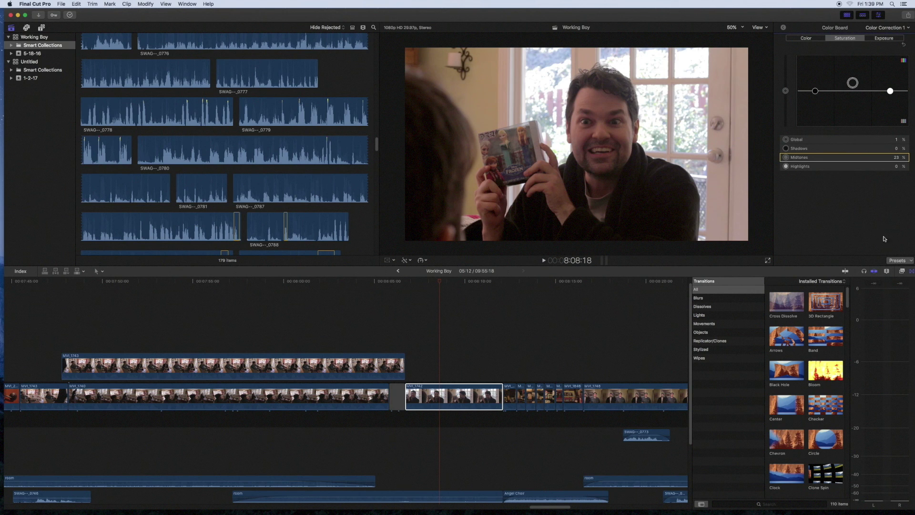
pyautogui.click(407, 260)
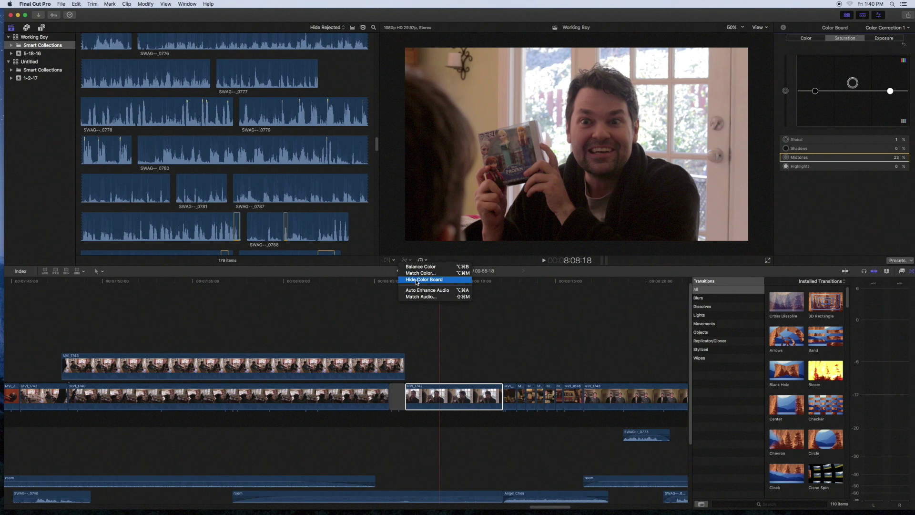
# Step: Store the exposure and saturation correction as the colour preset 'Tutorial'
pyautogui.click(911, 262)
pyautogui.click(876, 268)
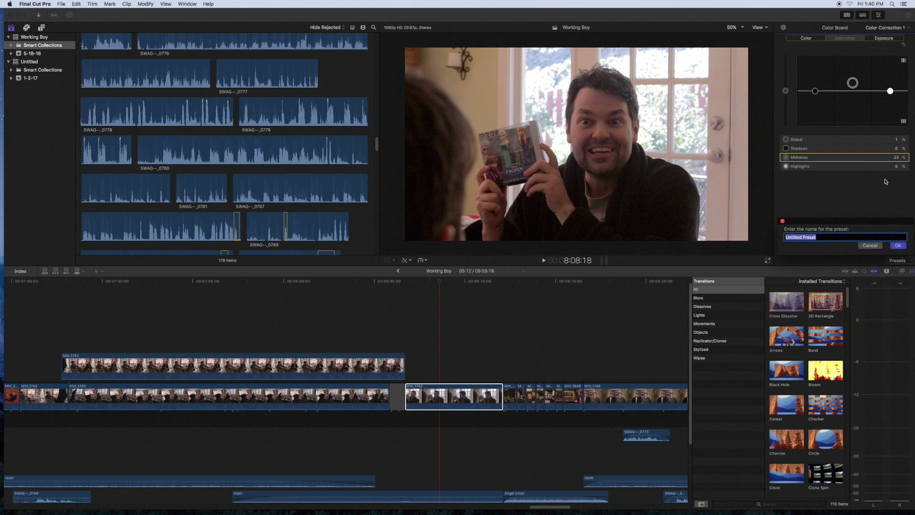
pyautogui.write('Tutorial')
pyautogui.click(897, 245)
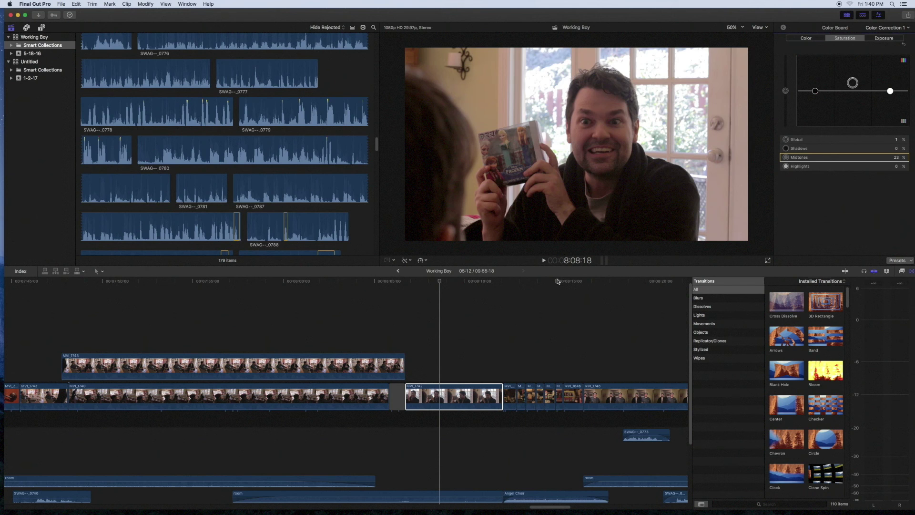
# Step: Select the Scooby-Doo van clip and apply the Tutorial colour preset to it
pyautogui.click(572, 281)
pyautogui.click(574, 395)
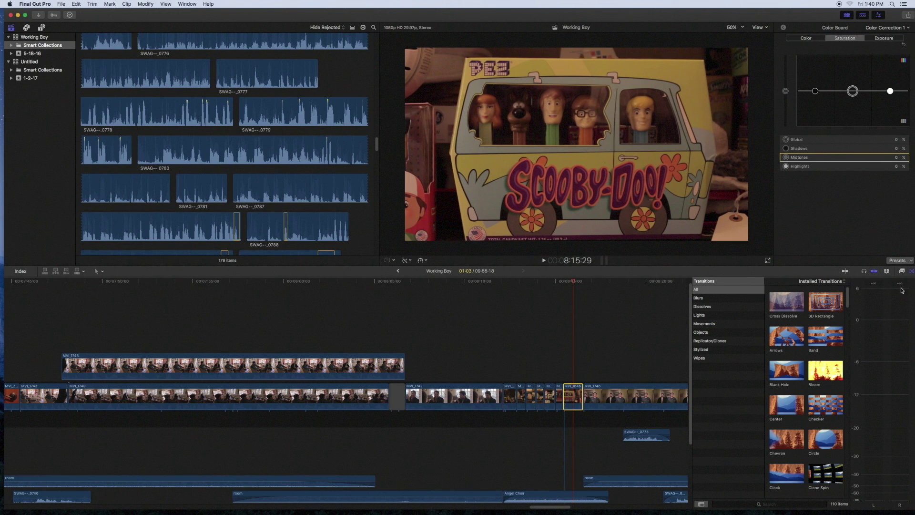
pyautogui.click(900, 260)
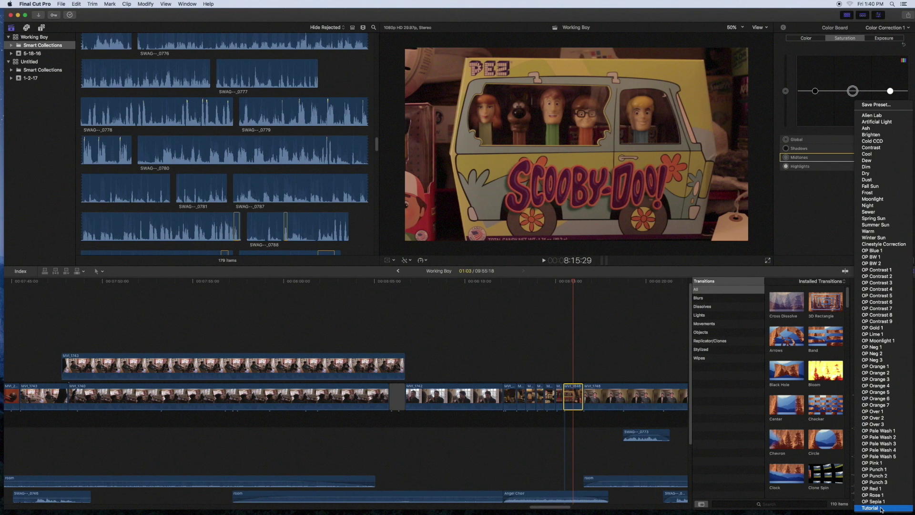
pyautogui.click(885, 507)
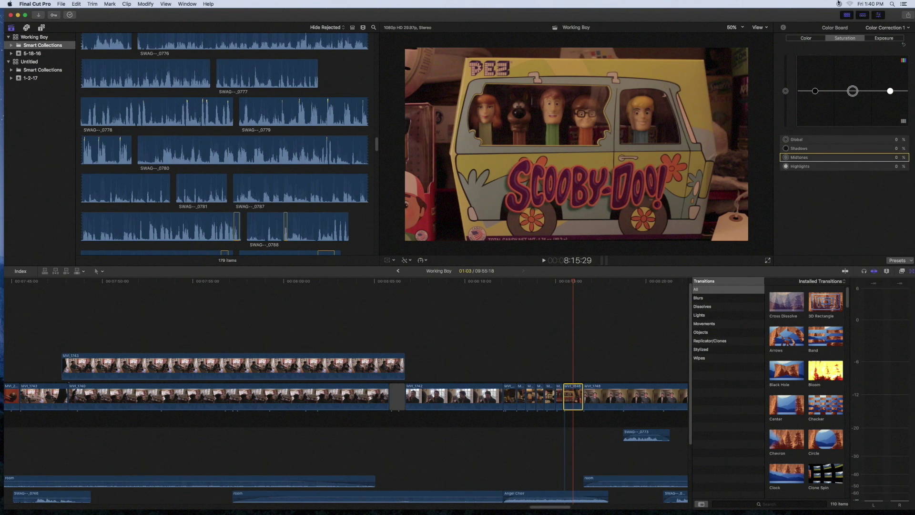